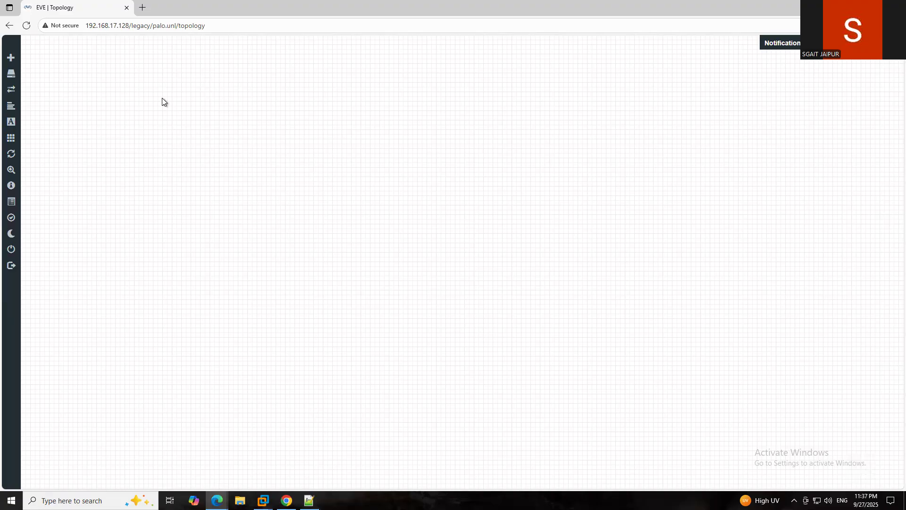
- Start adding a new node to the lab using the Palo Alto template
{"action": "right_click", "coordinate": [223, 101]}
{"action": "left_click", "coordinate": [256, 122]}
{"action": "scroll", "coordinate": [359, 203], "scroll_direction": "down", "scroll_amount": 10}
{"action": "scroll", "coordinate": [385, 229], "scroll_direction": "down", "scroll_amount": 10}
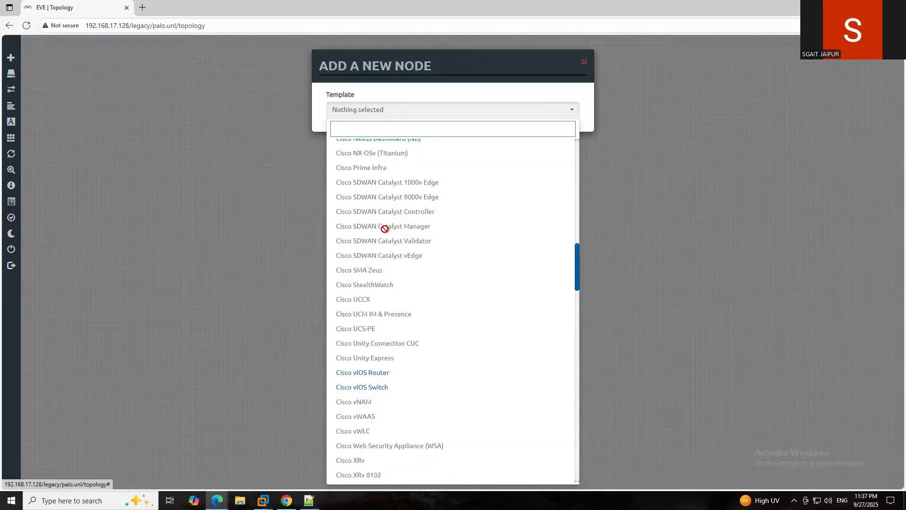
{"action": "scroll", "coordinate": [384, 229], "scroll_direction": "down", "scroll_amount": 15}
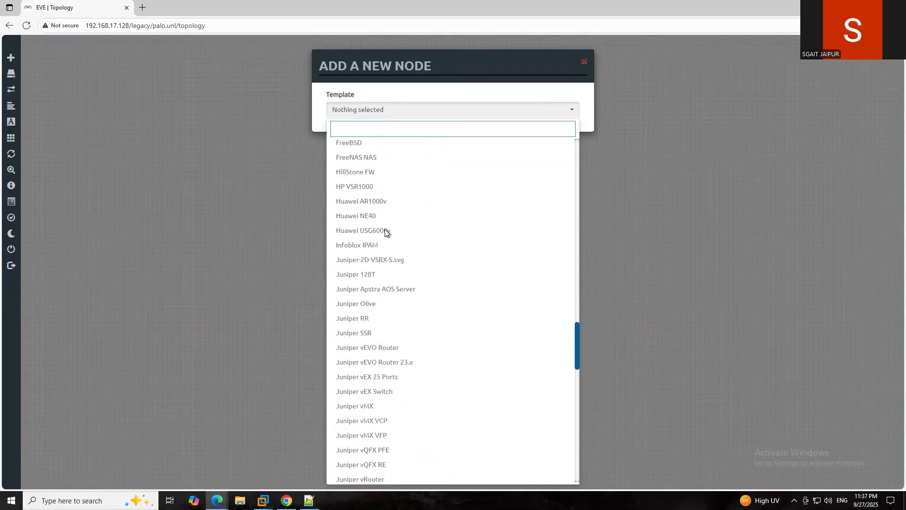
{"action": "scroll", "coordinate": [385, 229], "scroll_direction": "down", "scroll_amount": 5}
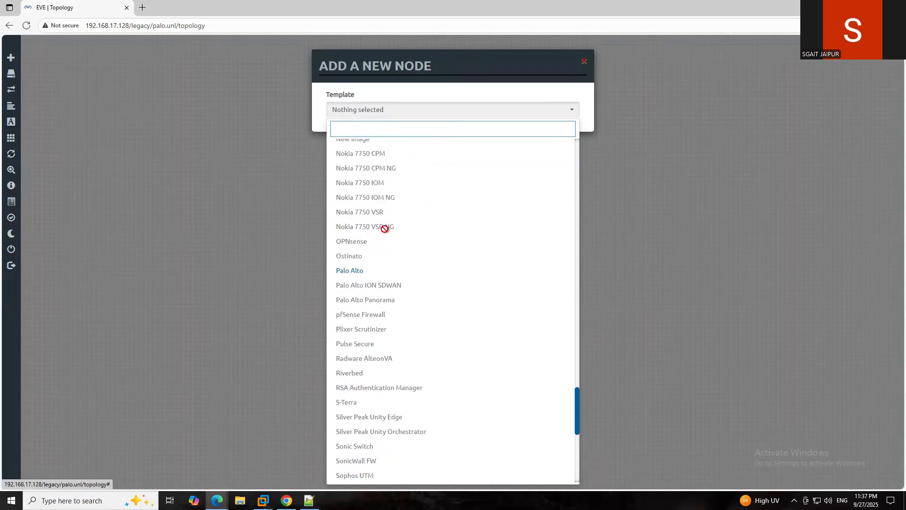
{"action": "left_click", "coordinate": [352, 270]}
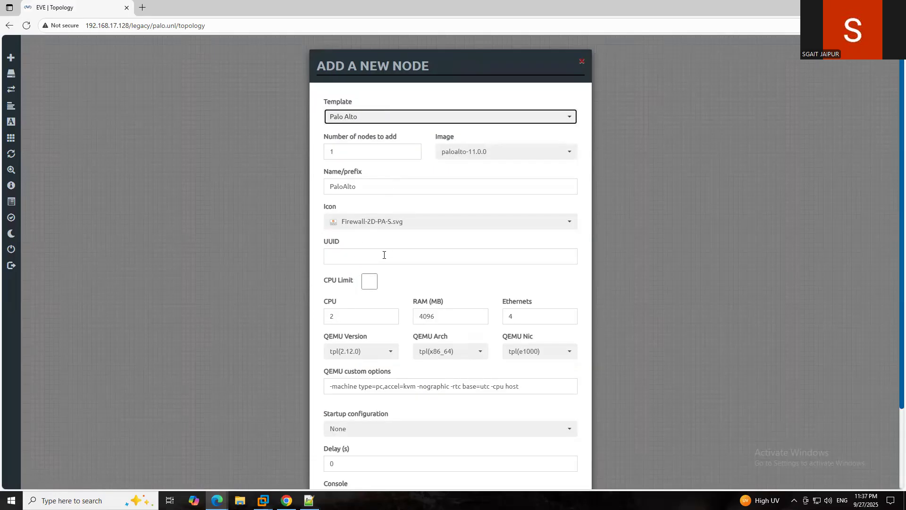
- Give the PaloAlto node 8 CPUs and 20000 MB RAM, and save it
{"action": "left_click_drag", "start_coordinate": [364, 319], "coordinate": [324, 320]}
{"action": "type", "text": "8"}
{"action": "left_click_drag", "start_coordinate": [439, 318], "coordinate": [414, 318]}
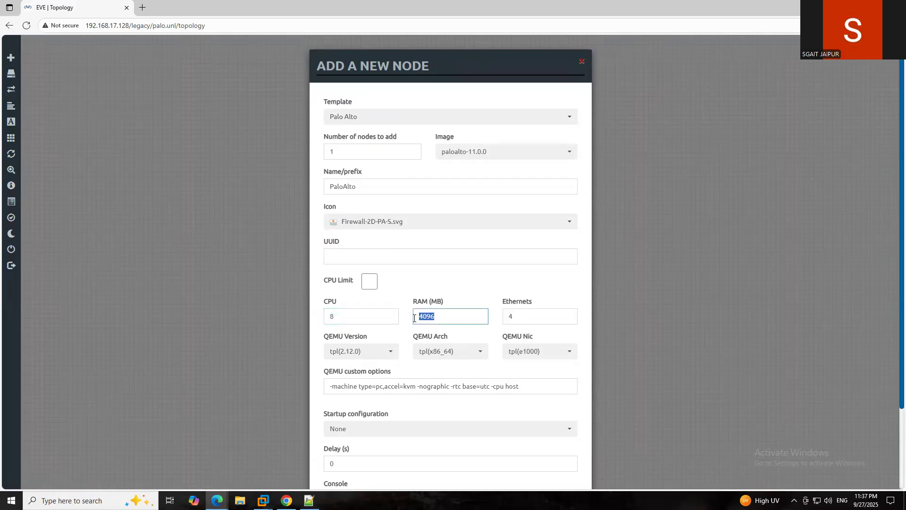
{"action": "type", "text": "20000"}
{"action": "scroll", "coordinate": [450, 410], "scroll_direction": "down", "scroll_amount": 3}
{"action": "left_click", "coordinate": [404, 459]}
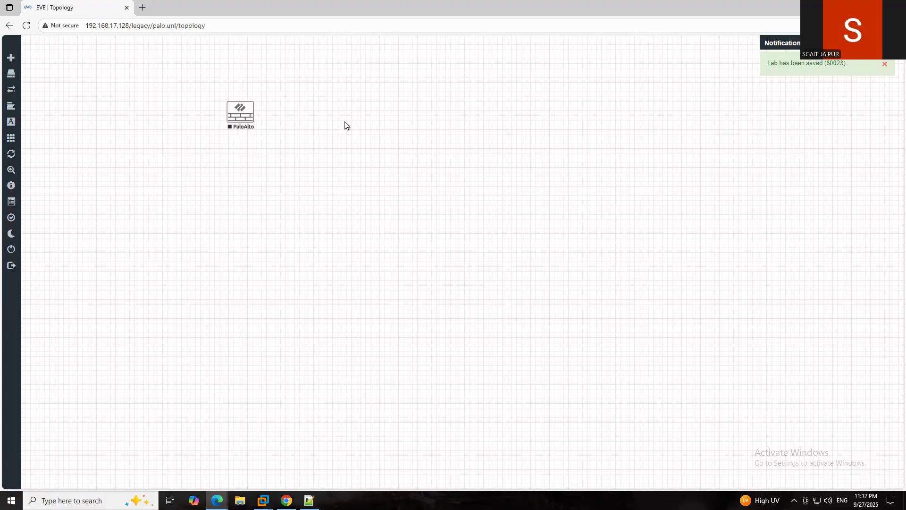
- Add a Net network of type Management(Cloud0) to the lab
{"action": "right_click", "coordinate": [355, 109]}
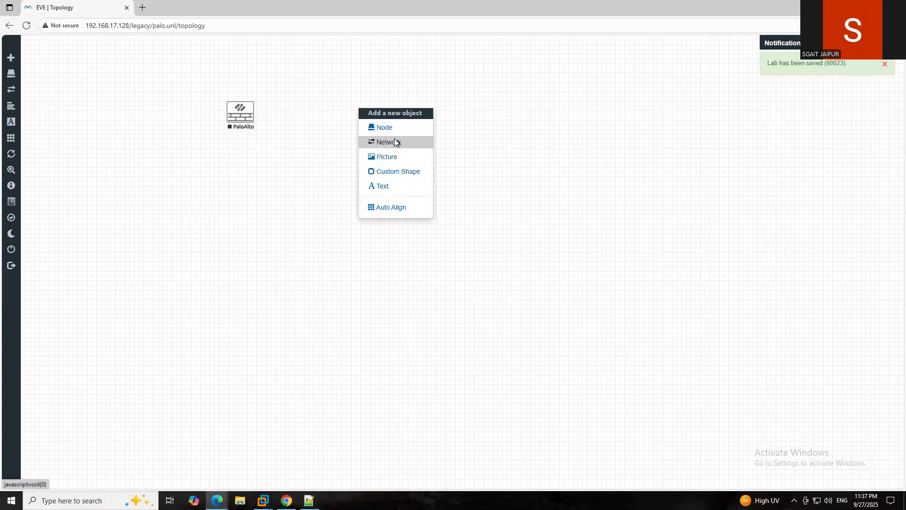
{"action": "left_click", "coordinate": [395, 142]}
{"action": "left_click", "coordinate": [443, 153]}
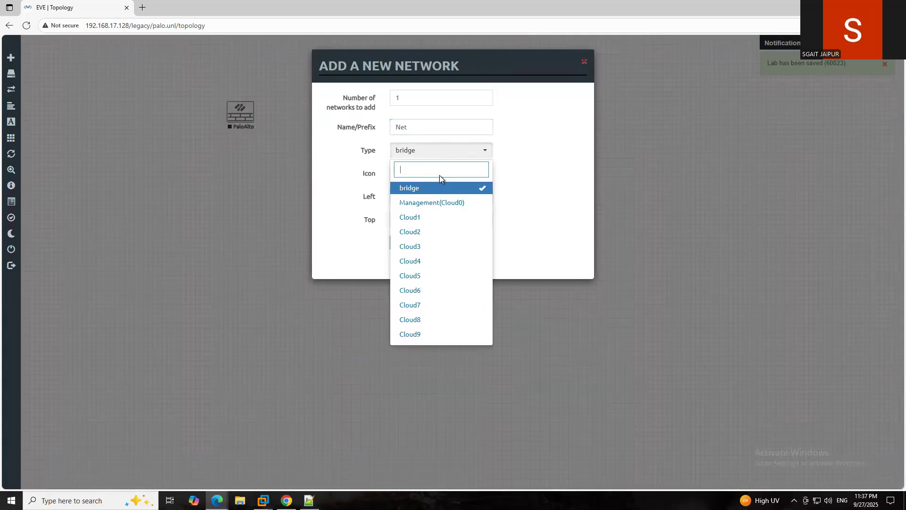
{"action": "left_click", "coordinate": [435, 203]}
{"action": "left_click", "coordinate": [404, 243]}
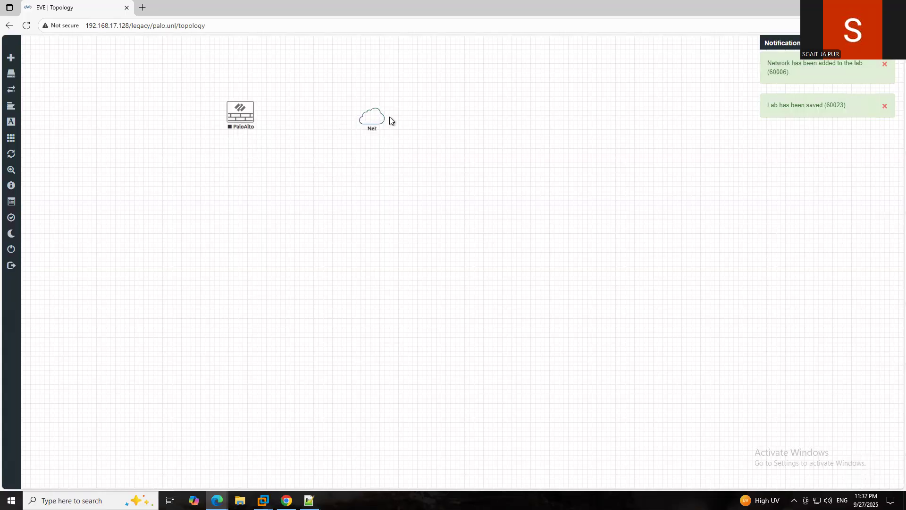
- Link the Net cloud to PaloAlto's mgmt interface and reposition the cloud
{"action": "left_click_drag", "start_coordinate": [380, 114], "coordinate": [252, 118]}
{"action": "left_click", "coordinate": [426, 188]}
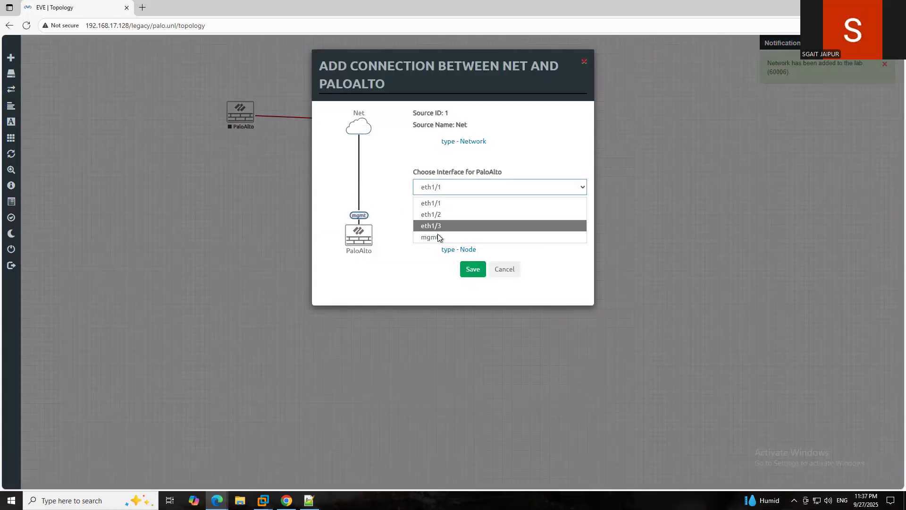
{"action": "left_click", "coordinate": [438, 235]}
{"action": "left_click", "coordinate": [471, 270]}
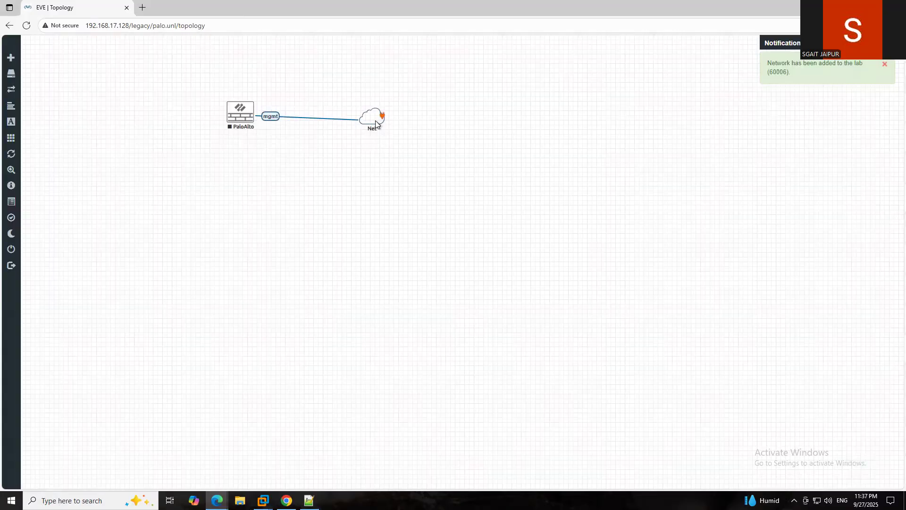
{"action": "left_click_drag", "start_coordinate": [376, 125], "coordinate": [381, 116]}
{"action": "right_click", "coordinate": [248, 115]}
- Start the PaloAlto node, then request its console
{"action": "left_click", "coordinate": [272, 135]}
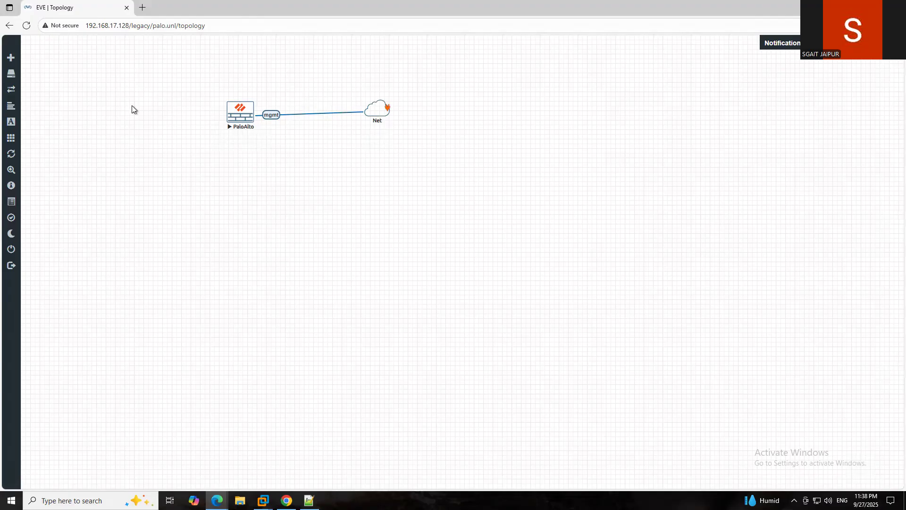
{"action": "left_click", "coordinate": [242, 119]}
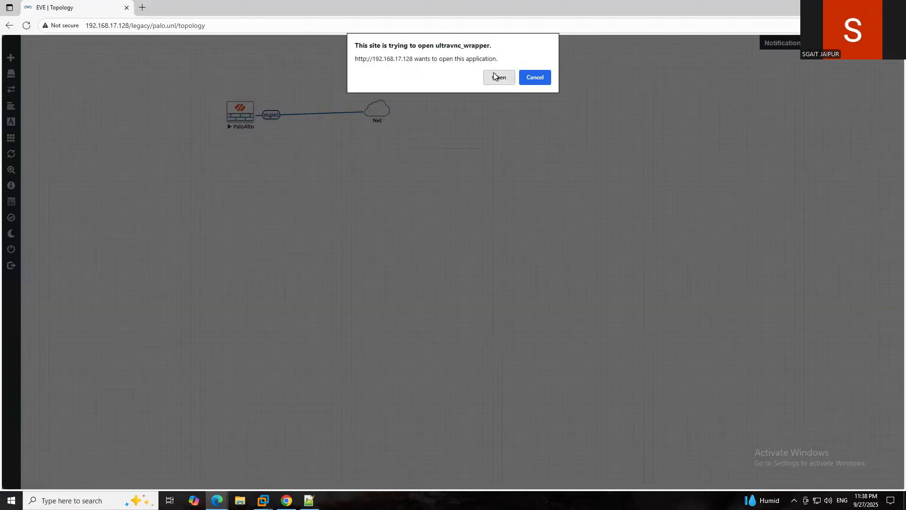
- Let the ultravnc_wrapper console launch and move the QEMU window aside while the firewall boots
{"action": "left_click", "coordinate": [494, 75]}
{"action": "left_click_drag", "start_coordinate": [318, 59], "coordinate": [461, 66]}
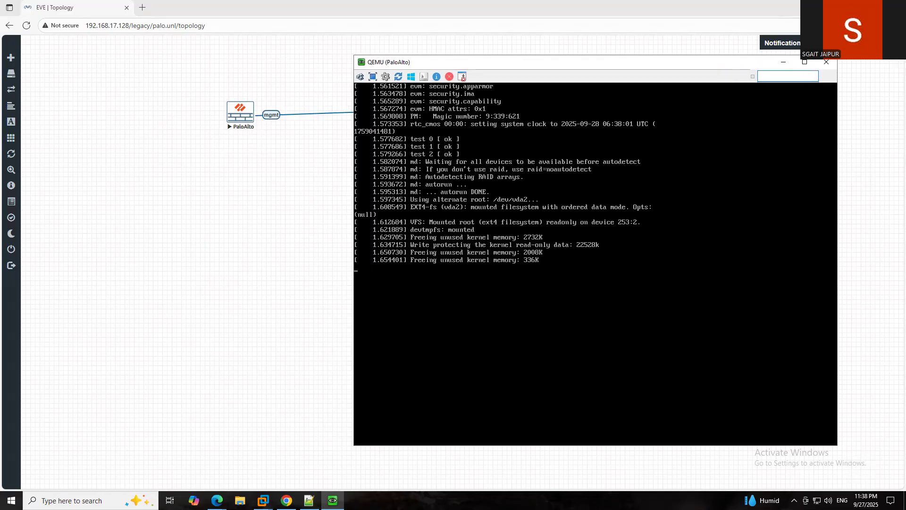
{"action": "mouse_move", "coordinate": [548, 4]}
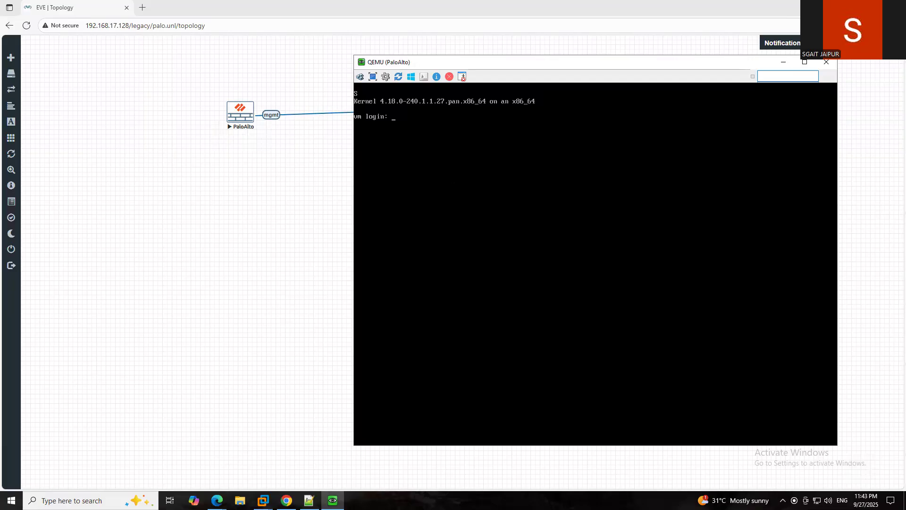
- Log in as admin at the firewall console's login prompt
{"action": "type", "text": "admin"}
{"action": "key", "text": "Return"}
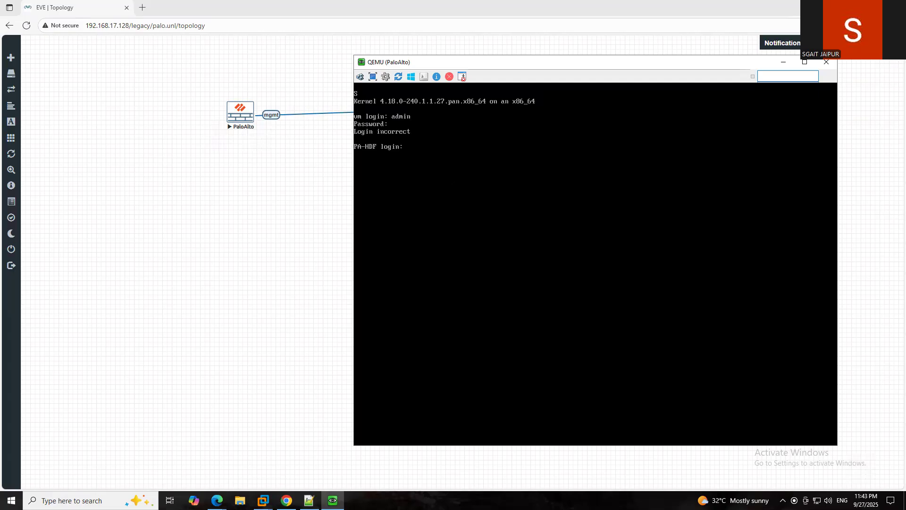
{"action": "type", "text": "admin"}
{"action": "key", "text": "Return"}
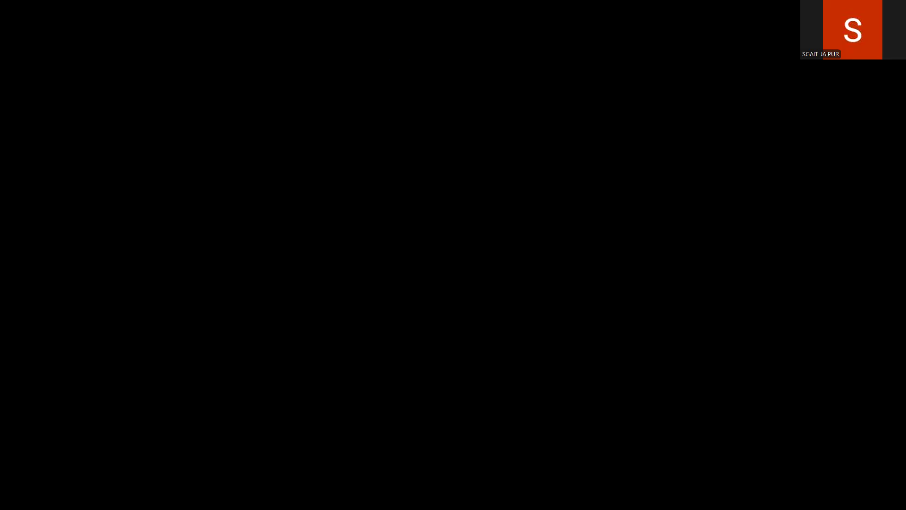
{"action": "type", "text": "admin"}
{"action": "key", "text": "Return"}
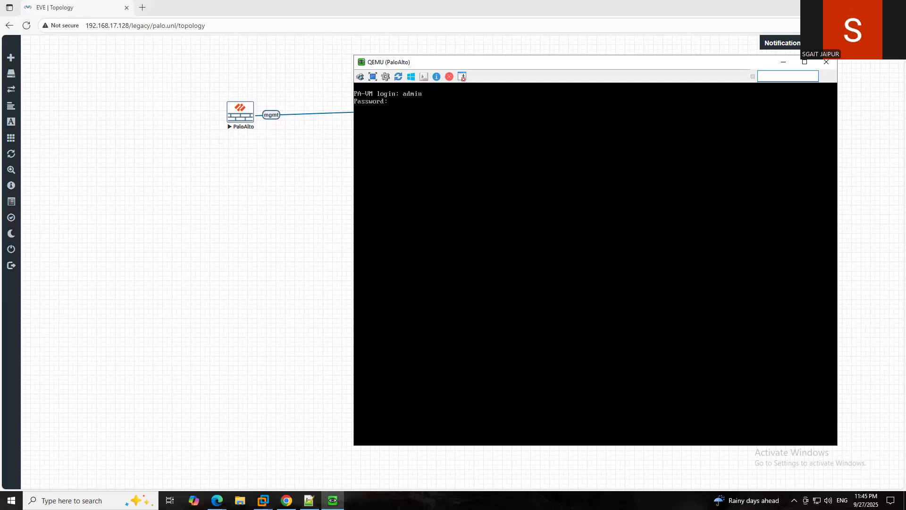
- Complete the admin password change and enter 'show interface management' at the CLI
{"action": "key", "text": "Return"}
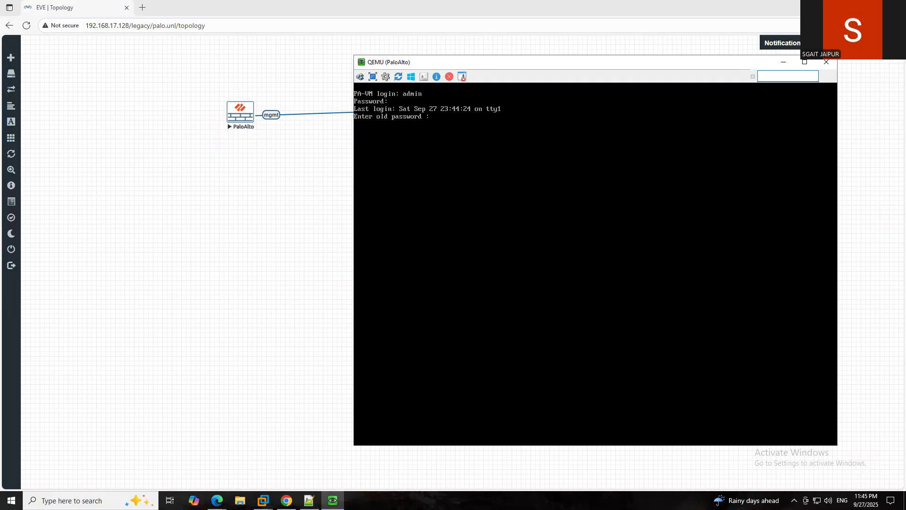
{"action": "key", "text": "Return"}
{"action": "key", "text": "Return"}
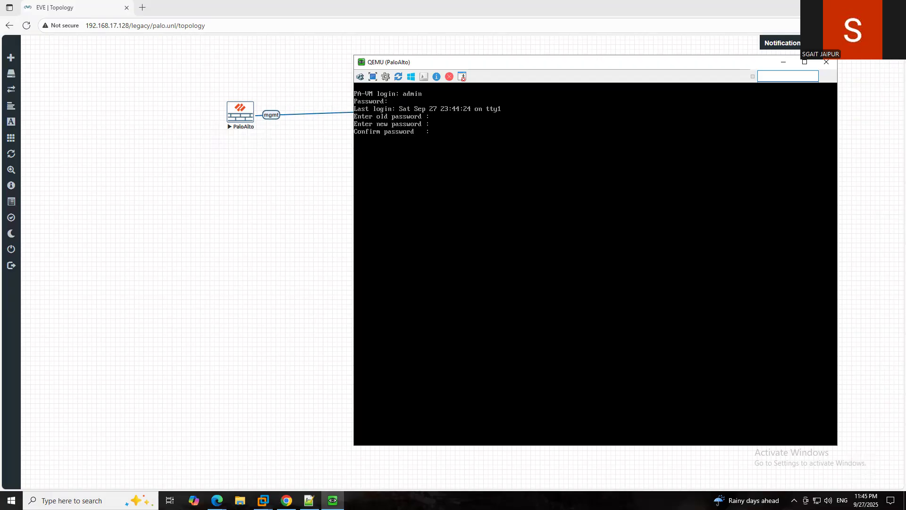
{"action": "key", "text": "Return"}
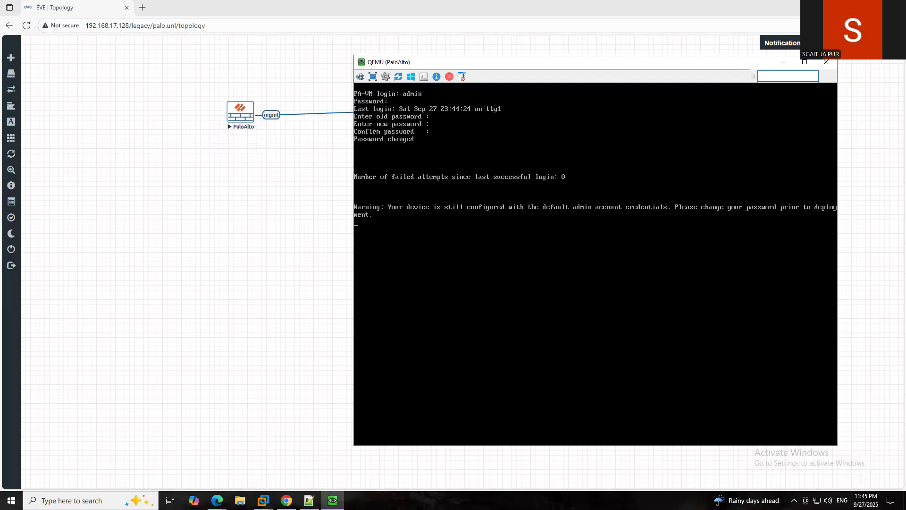
{"action": "type", "text": "show in"}
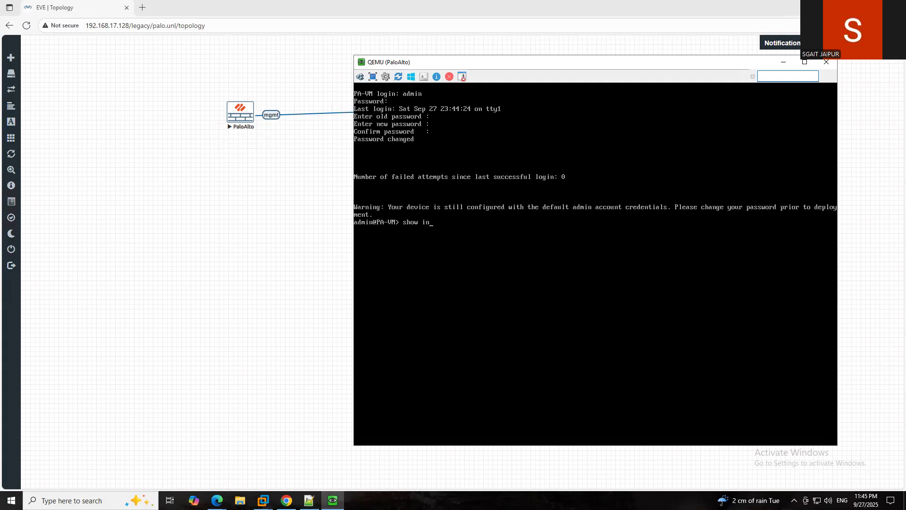
{"action": "type", "text": "terface management"}
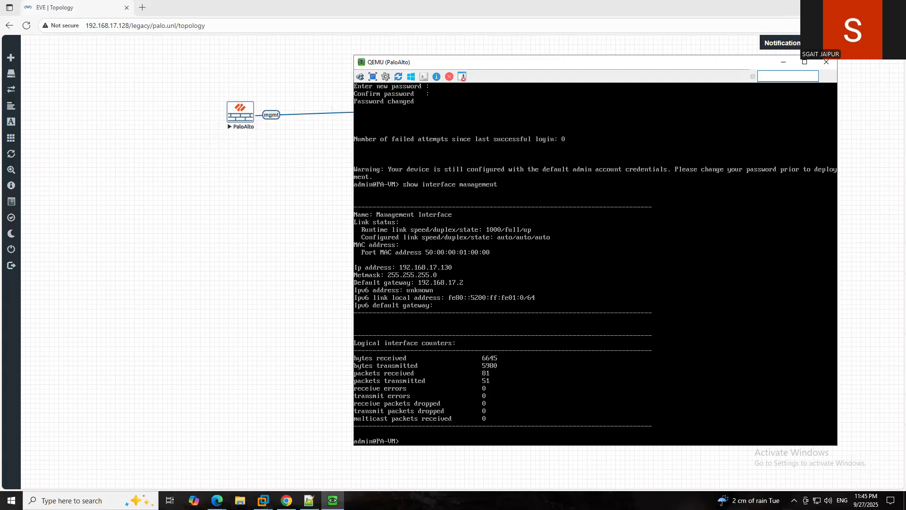
- Open a new Edge tab and load a first attempt at the firewall's address
{"action": "left_click", "coordinate": [142, 8]}
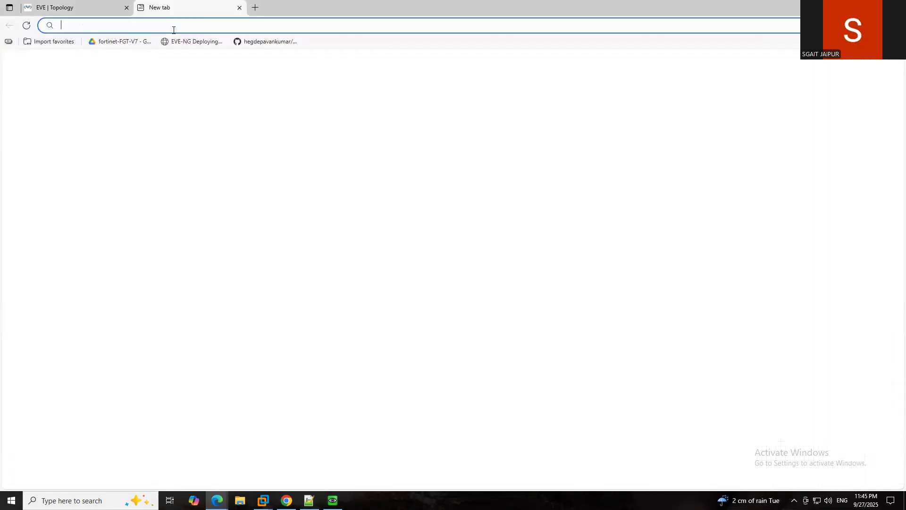
{"action": "type", "text": "192.16"}
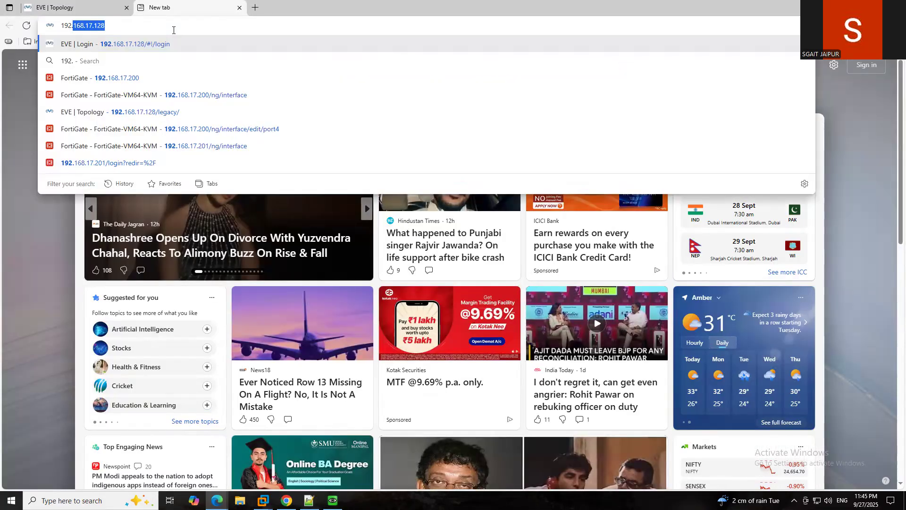
{"action": "type", "text": "8.17.128/#!/"}
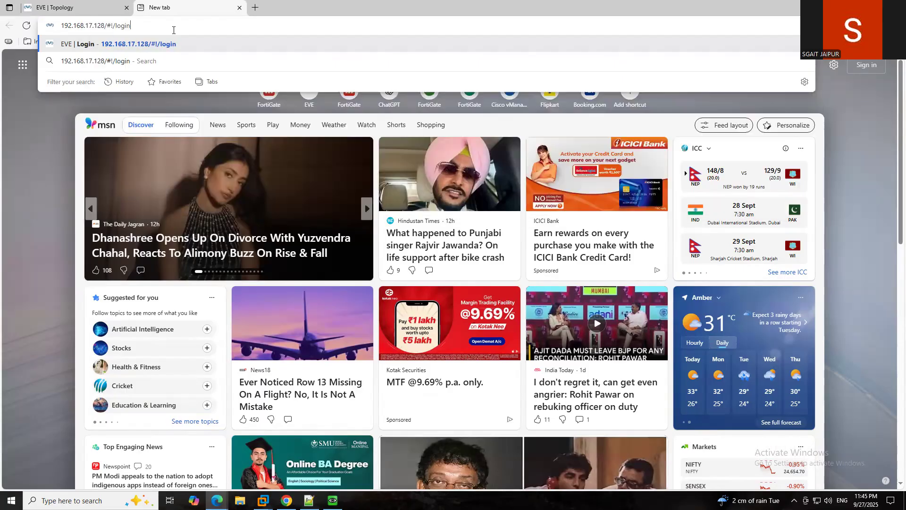
{"action": "key", "text": "BackSpace"}
{"action": "key", "text": "BackSpace"}
{"action": "key", "text": "BackSpace"}
{"action": "key", "text": "BackSpace"}
{"action": "key", "text": "BackSpace"}
{"action": "key", "text": "BackSpace"}
{"action": "key", "text": "BackSpace"}
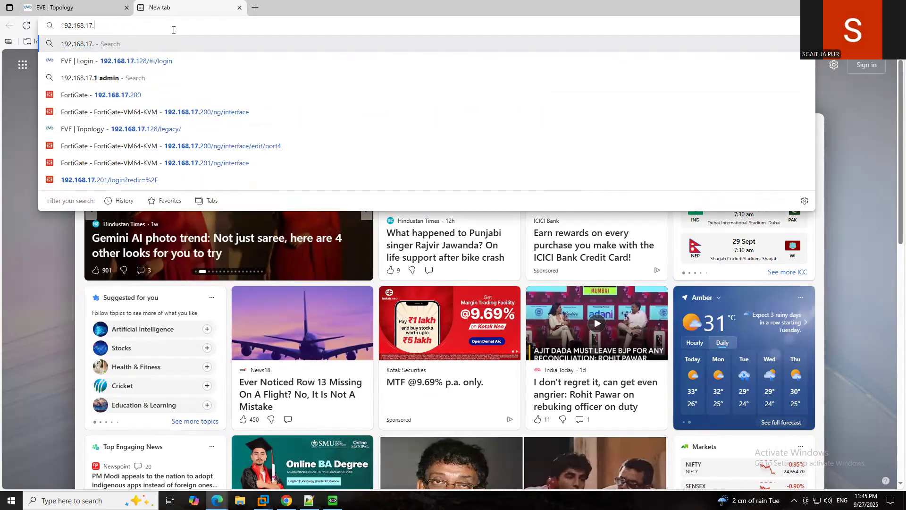
{"action": "type", "text": "30"}
{"action": "key", "text": "Return"}
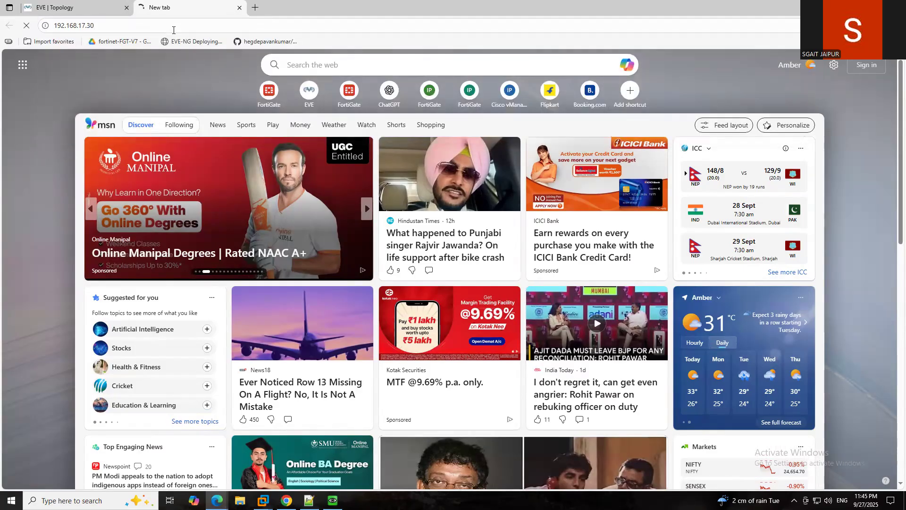
- Correct the address to 192.168.17.130 and reload it
{"action": "left_click", "coordinate": [173, 29]}
{"action": "left_click", "coordinate": [173, 29]}
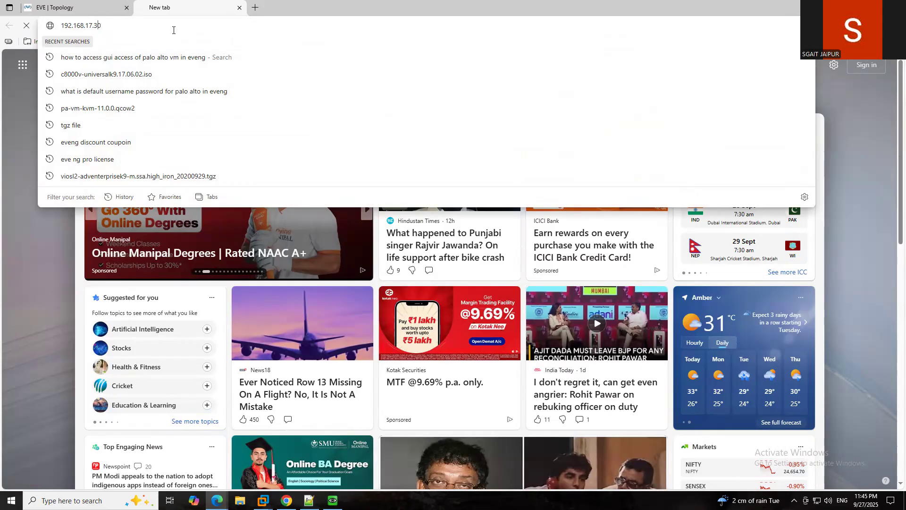
{"action": "key", "text": "Left"}
{"action": "key", "text": "Left"}
{"action": "type", "text": "1"}
{"action": "key", "text": "Return"}
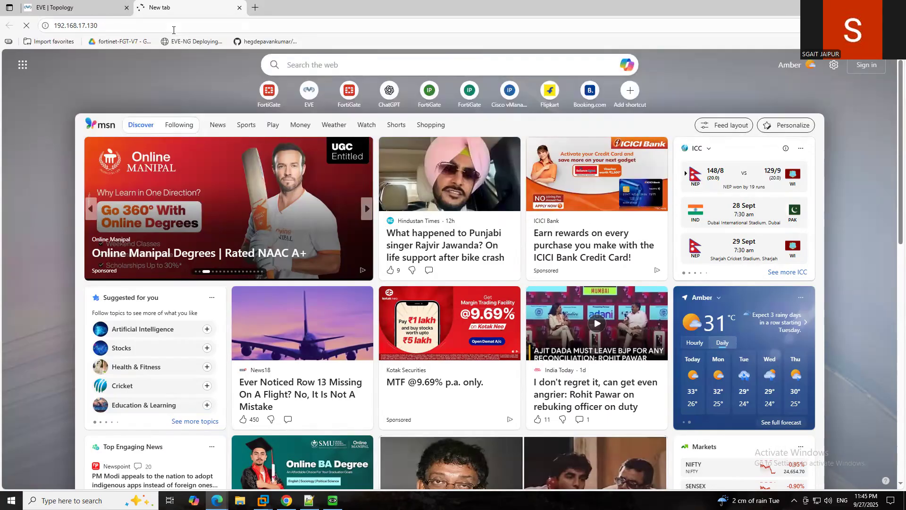
{"action": "left_click", "coordinate": [173, 30]}
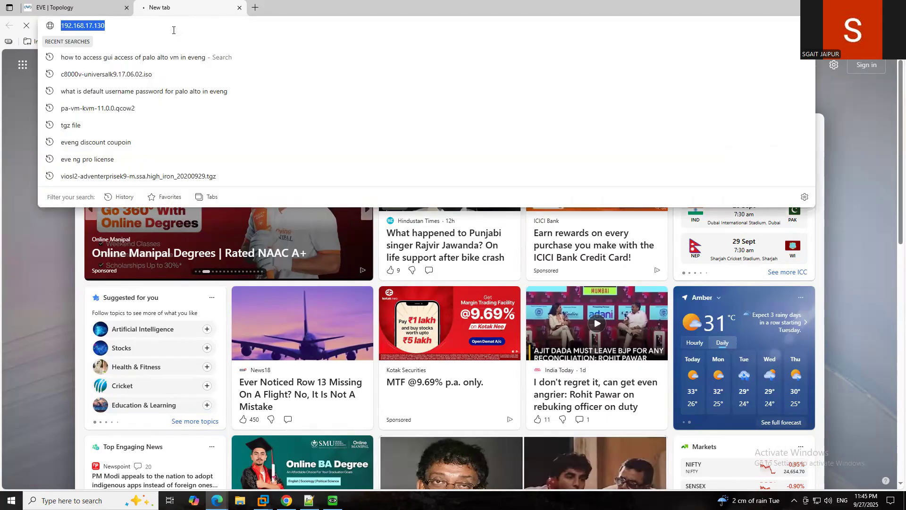
{"action": "key", "text": "Home"}
{"action": "type", "text": "https://"}
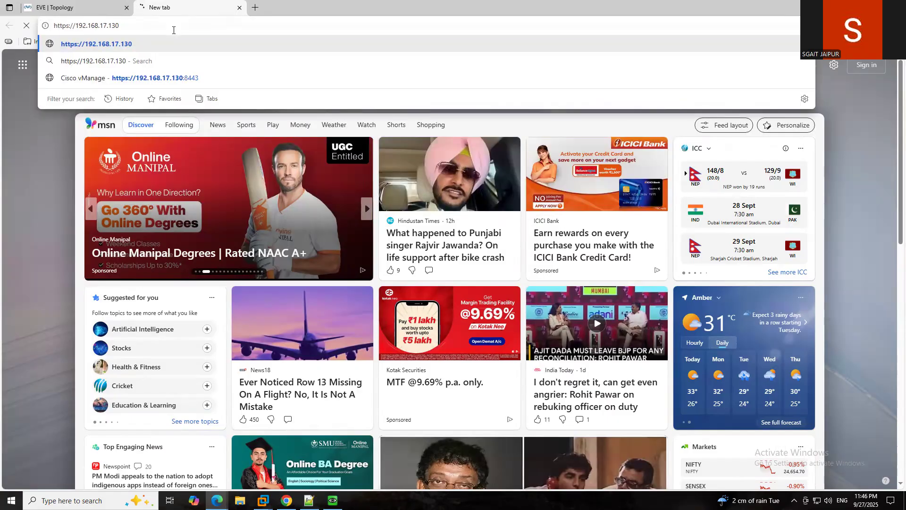
{"action": "key", "text": "Return"}
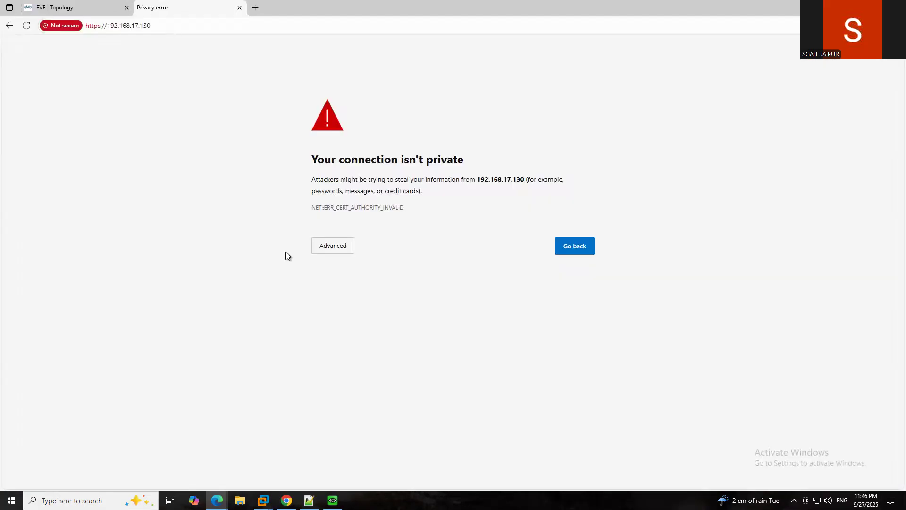
{"action": "left_click", "coordinate": [333, 249]}
- Proceed to 192.168.17.130 and sign in as admin with the account password
{"action": "left_click", "coordinate": [350, 317]}
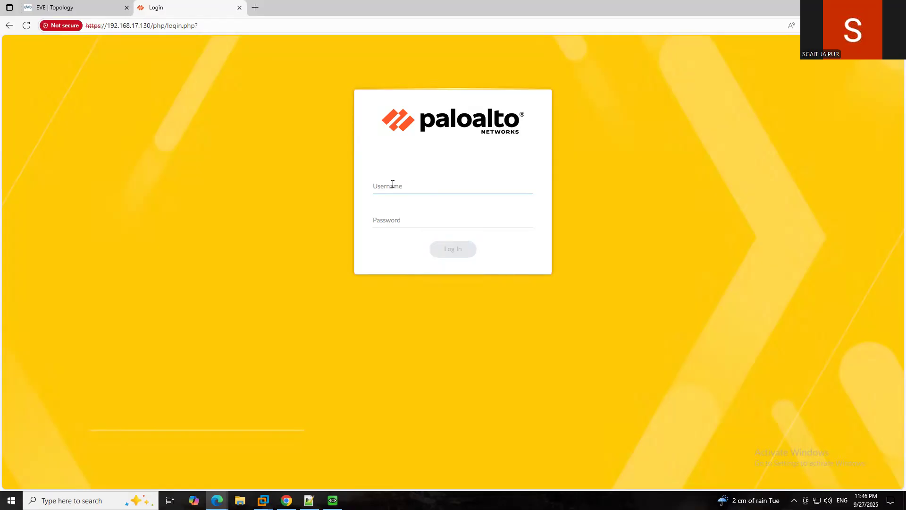
{"action": "type", "text": "admin"}
{"action": "key", "text": "Tab"}
{"action": "type", "text": "admin"}
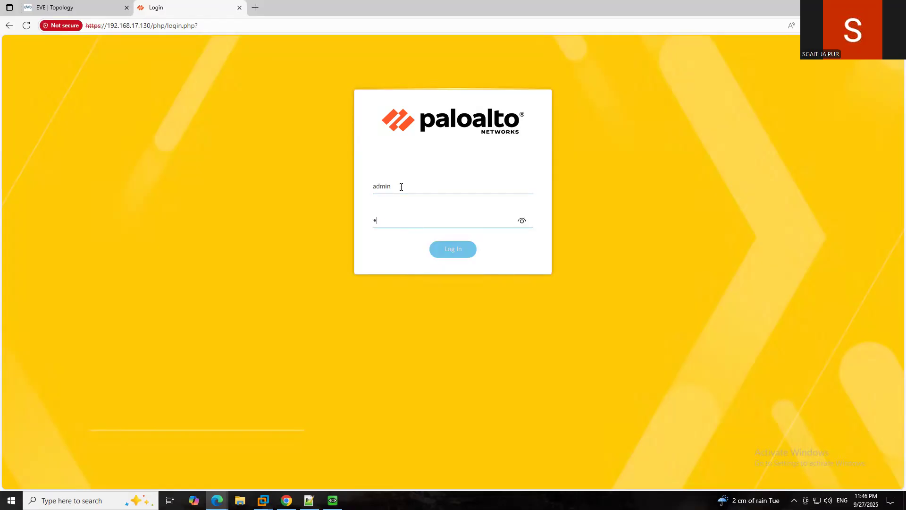
{"action": "type", "text": "@123"}
{"action": "key", "text": "Return"}
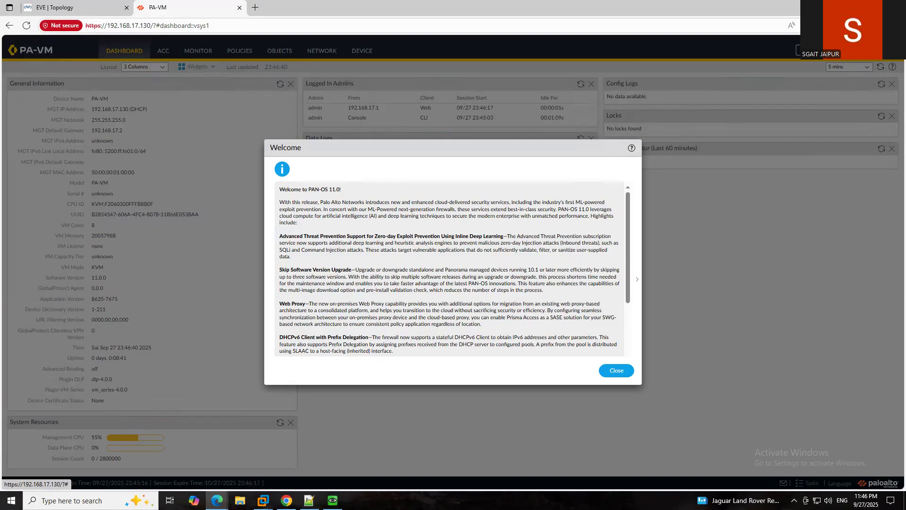
- Close the PAN-OS 11.0 Welcome dialog and choose Remind Me Later for telemetry collection
{"action": "left_click", "coordinate": [616, 370]}
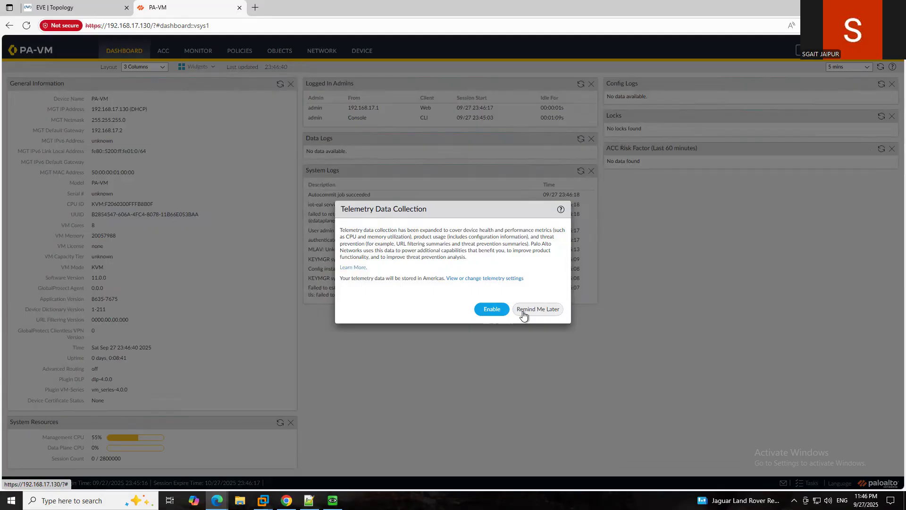
{"action": "left_click", "coordinate": [523, 312]}
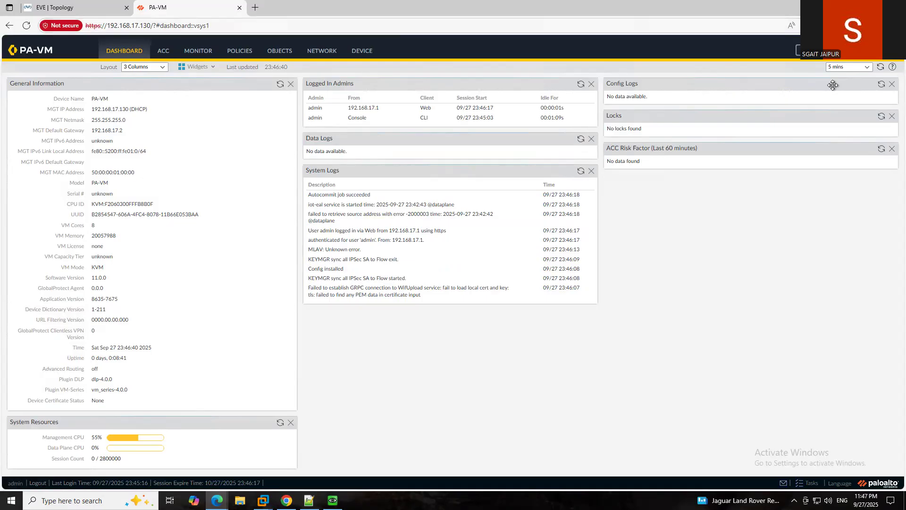
{"action": "mouse_move", "coordinate": [503, 4]}
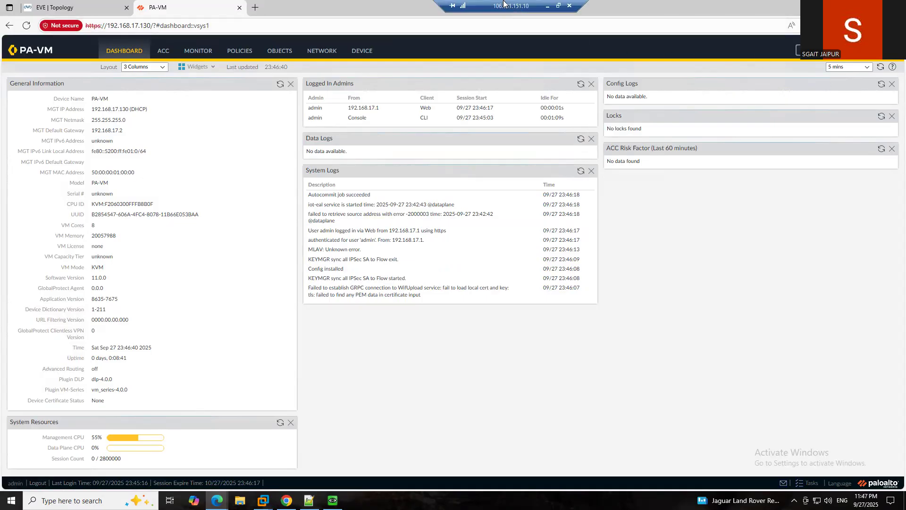